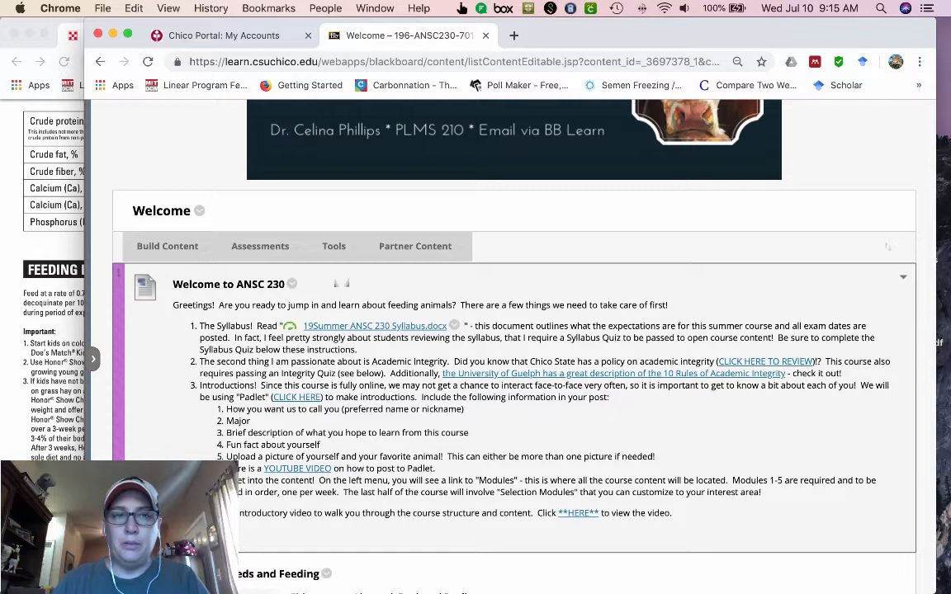
# Open the UCD Feed Tag calculator from the course menu and narrow its window to uncover the feed sell sheet beside it
pyautogui.click(93, 358)
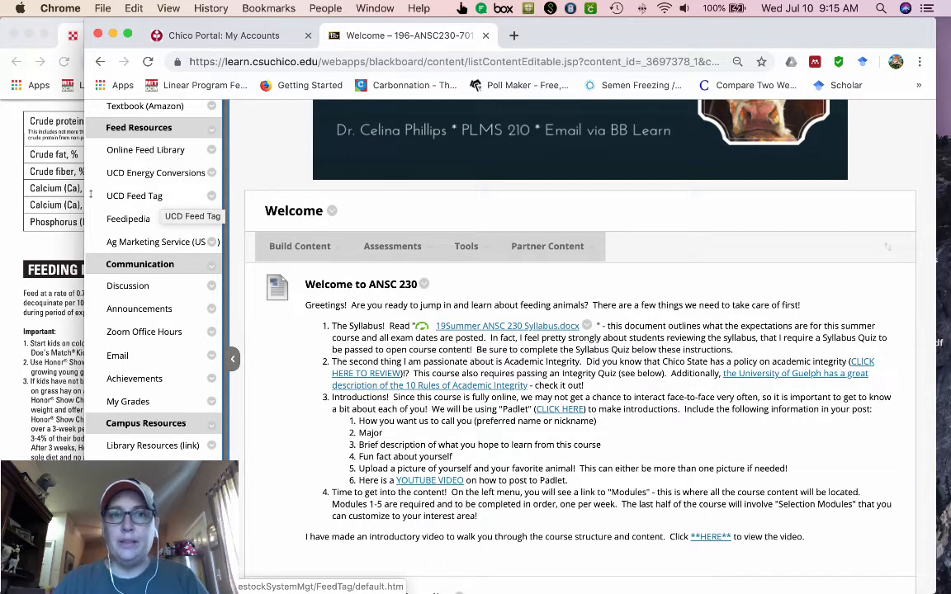
pyautogui.click(161, 198)
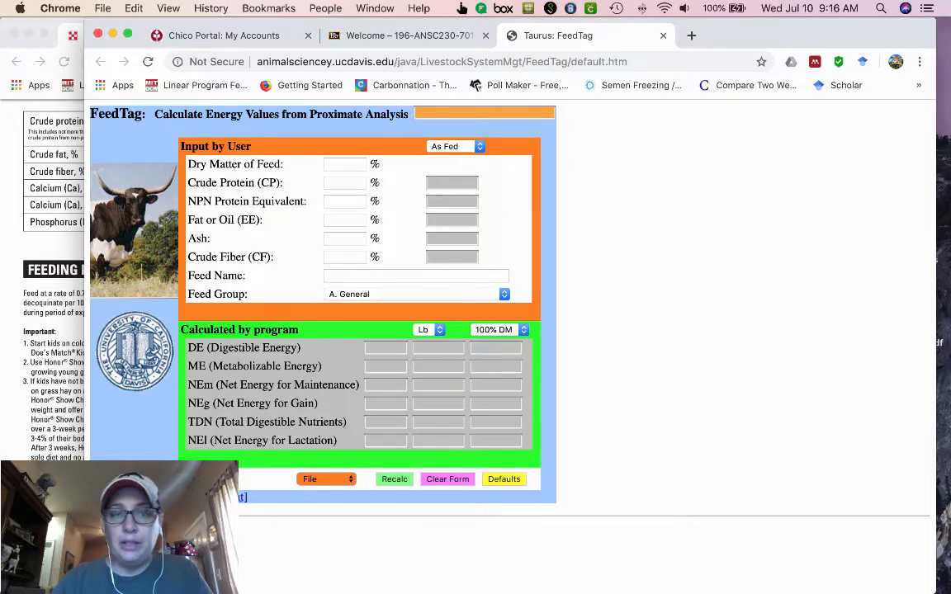
pyautogui.moveTo(84, 330); pyautogui.dragTo(460, 330)
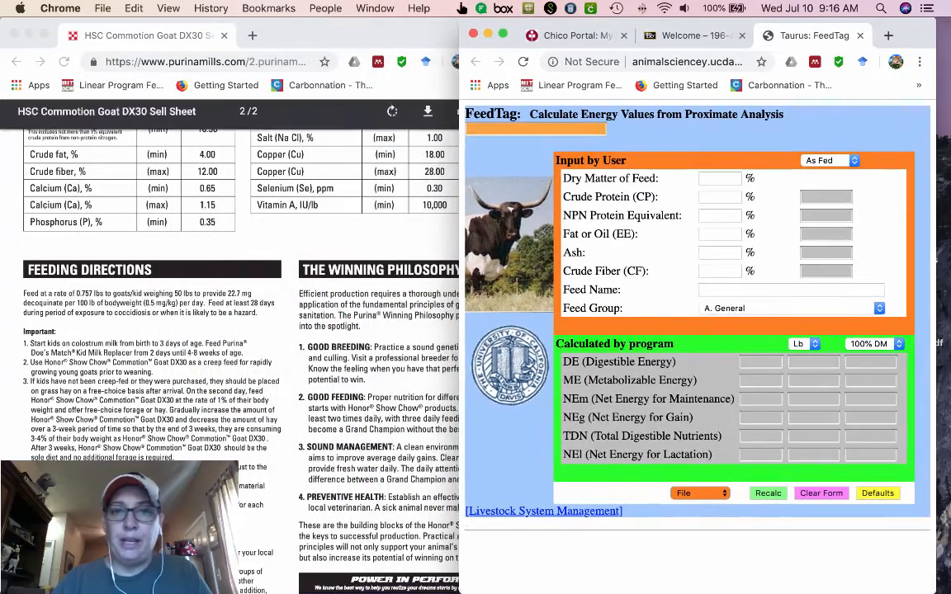
# Bring the Commotion Goat DX30 guaranteed analysis into view and widen the FeedTag calculator window beside it
pyautogui.click(421, 243)
pyautogui.scroll(15, 248, 346)
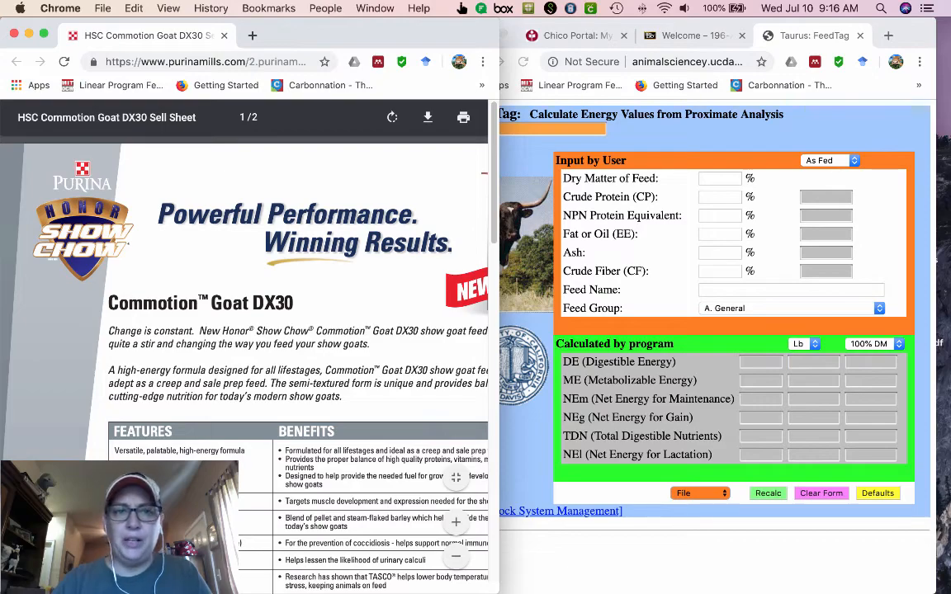
pyautogui.scroll(-1, 248, 330)
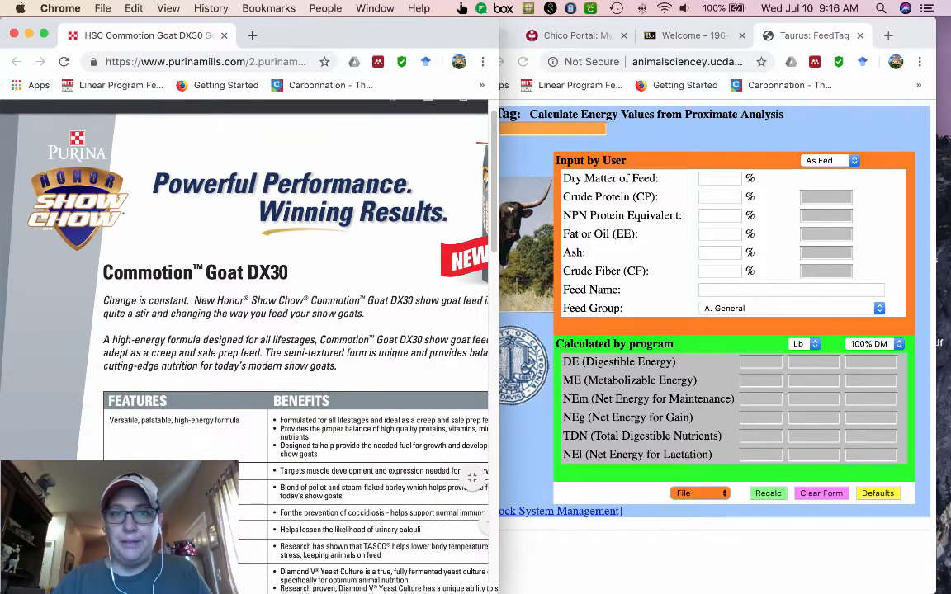
pyautogui.scroll(-15, 248, 330)
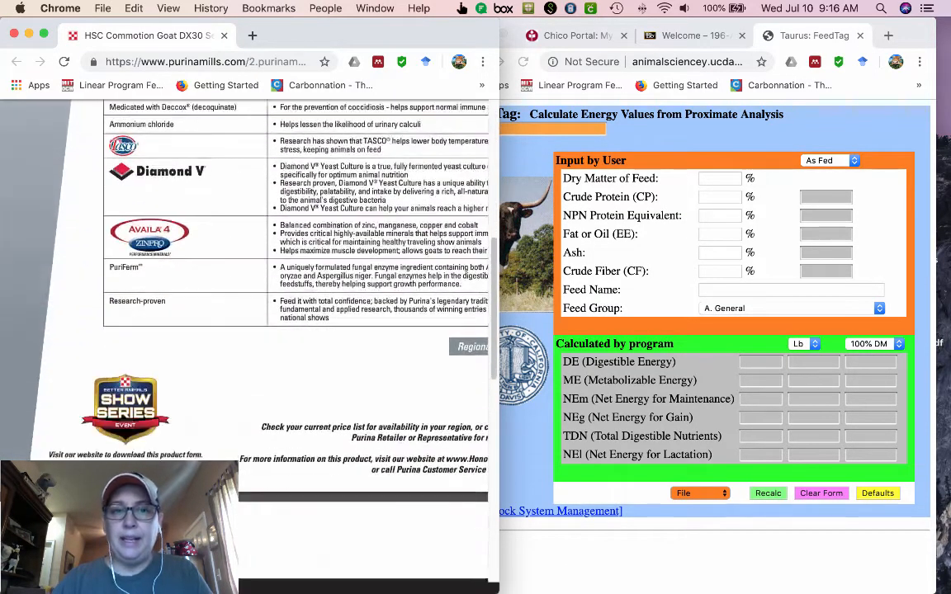
pyautogui.scroll(-3, 247, 330)
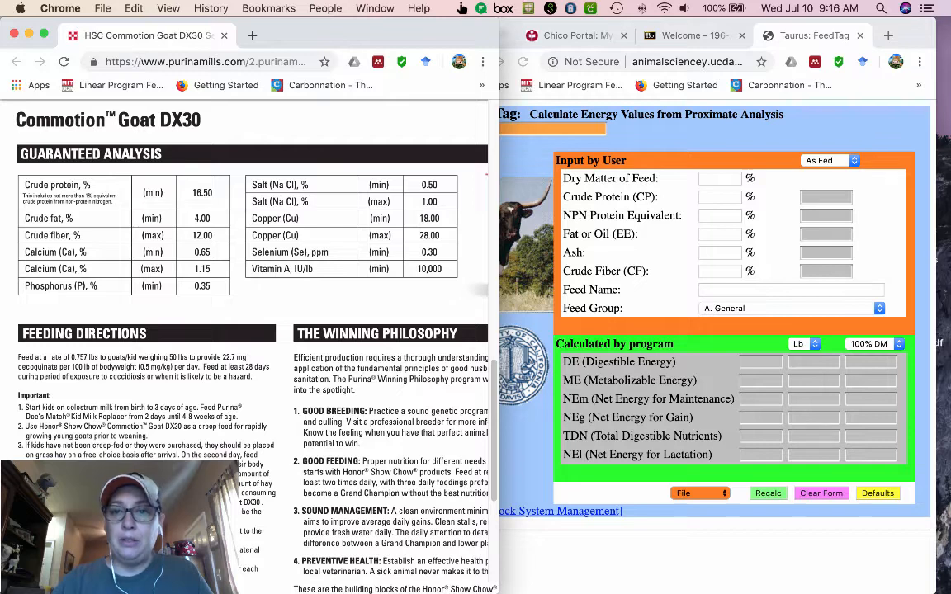
pyautogui.press('super+grave')
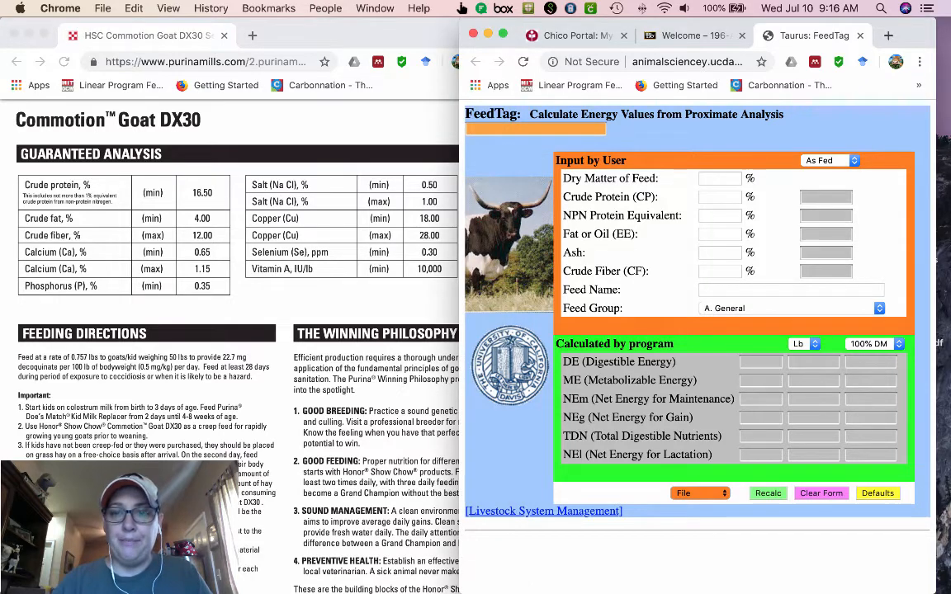
pyautogui.moveTo(460, 567); pyautogui.dragTo(383, 568)
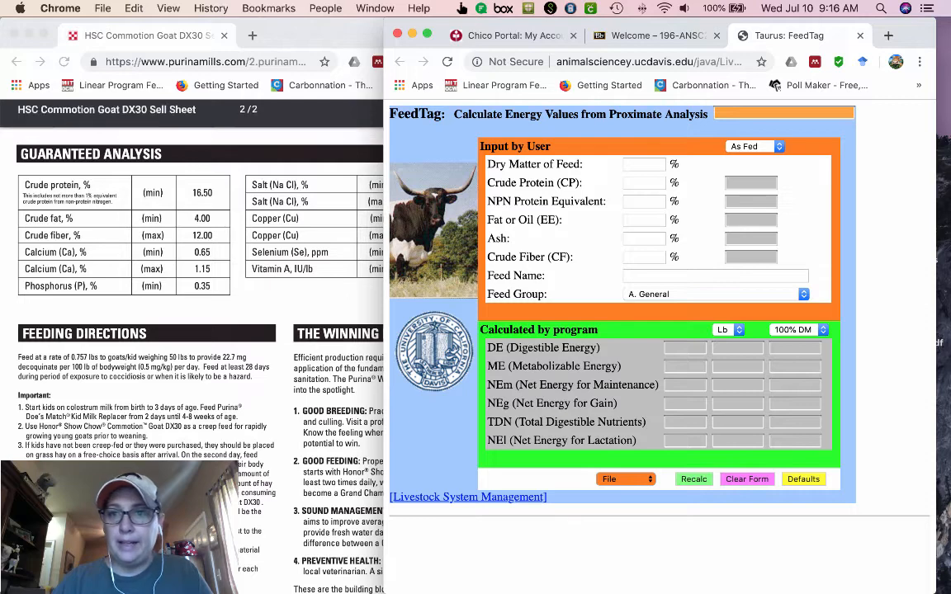
# Enter 88% dry matter and the label's 16.50% crude protein in the FeedTag form
pyautogui.click(644, 165)
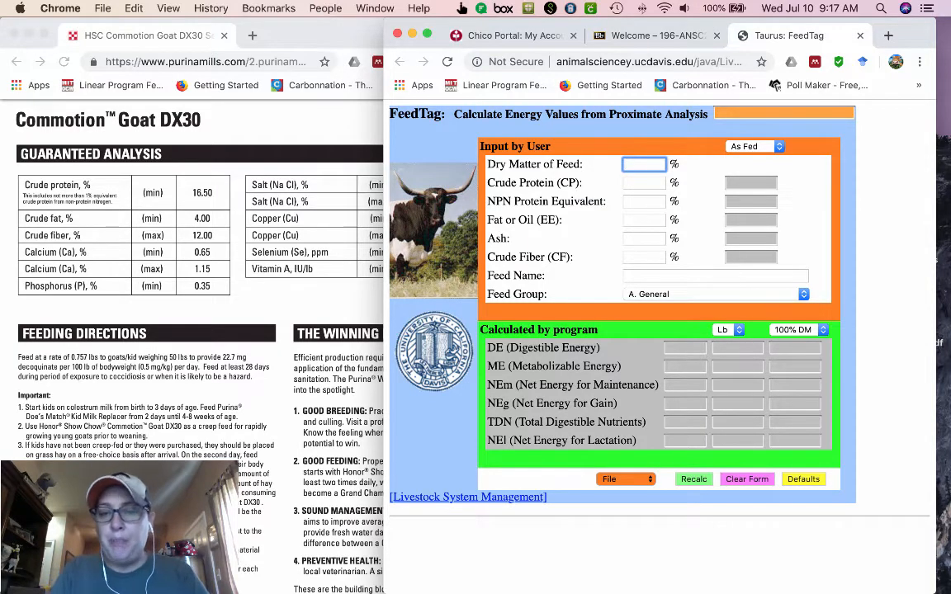
pyautogui.write('88')
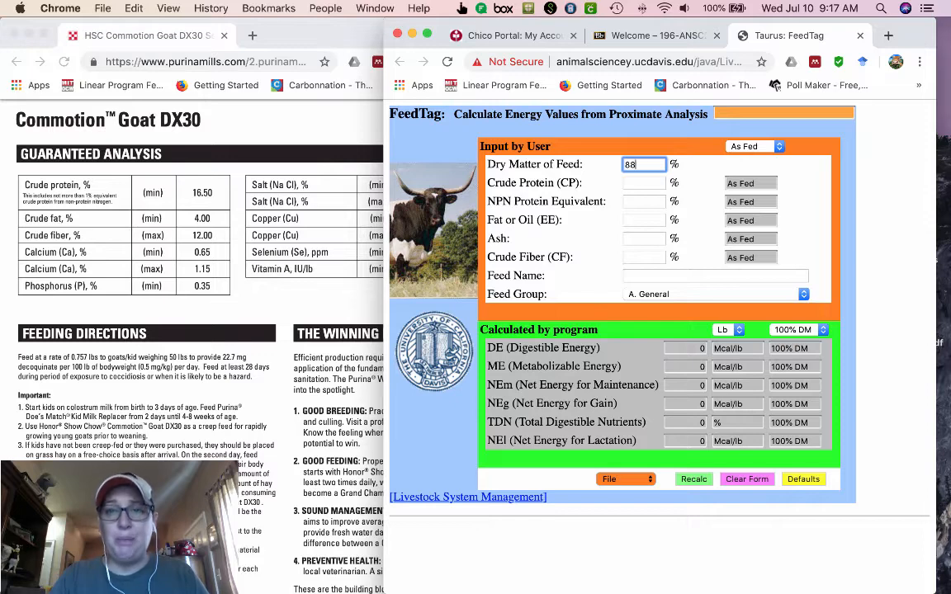
pyautogui.press('Tab')
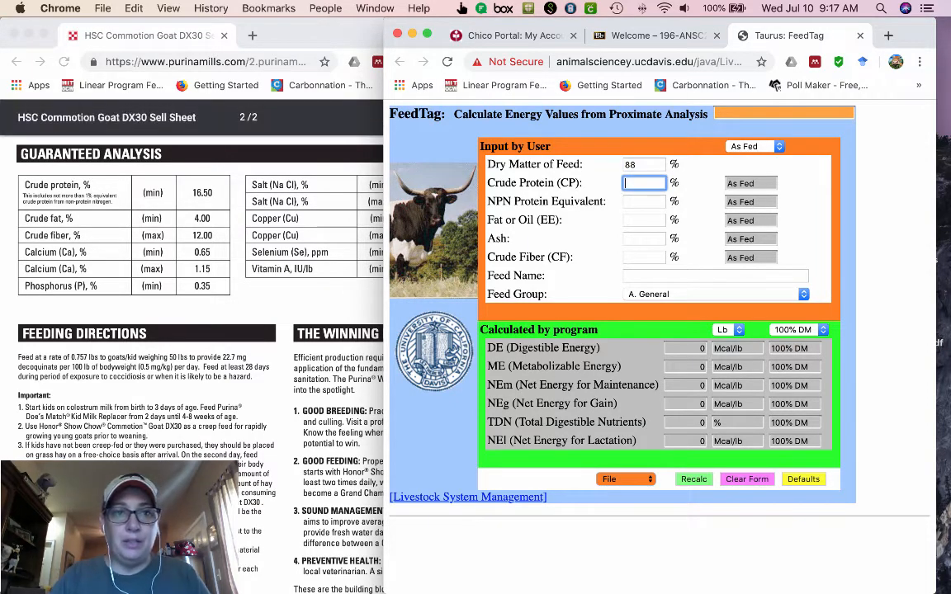
pyautogui.click(280, 206)
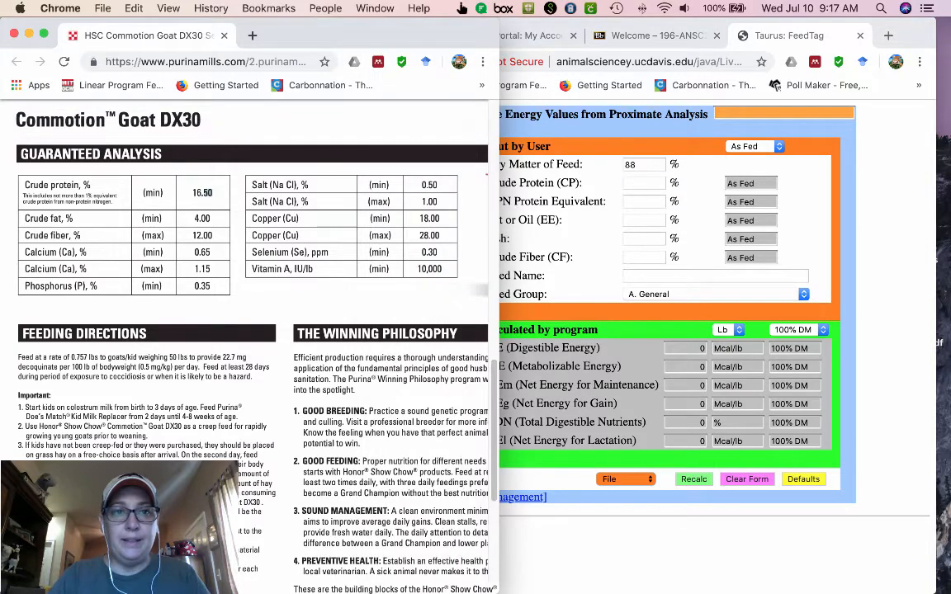
pyautogui.tripleClick(203, 192)
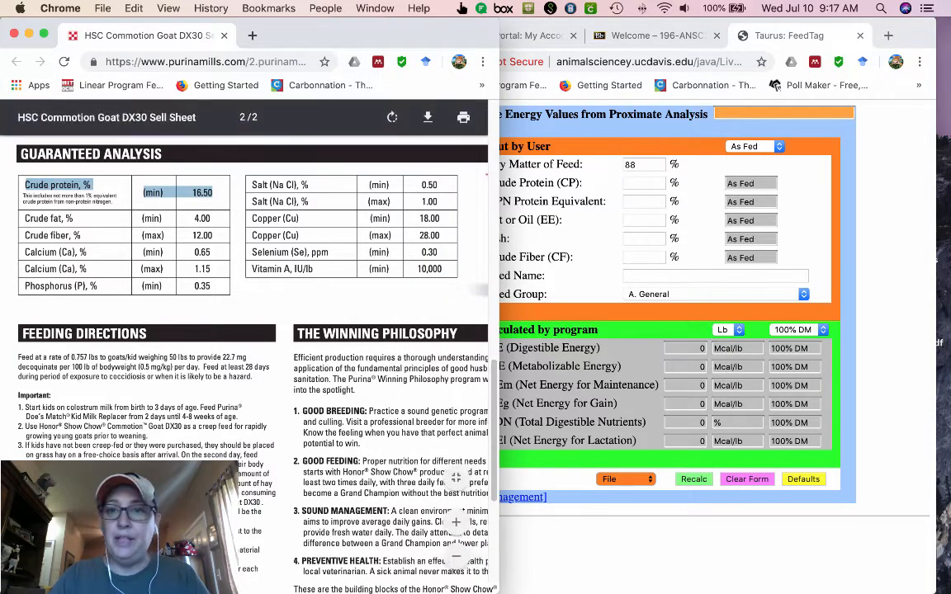
pyautogui.click(643, 183)
pyautogui.write('16.50')
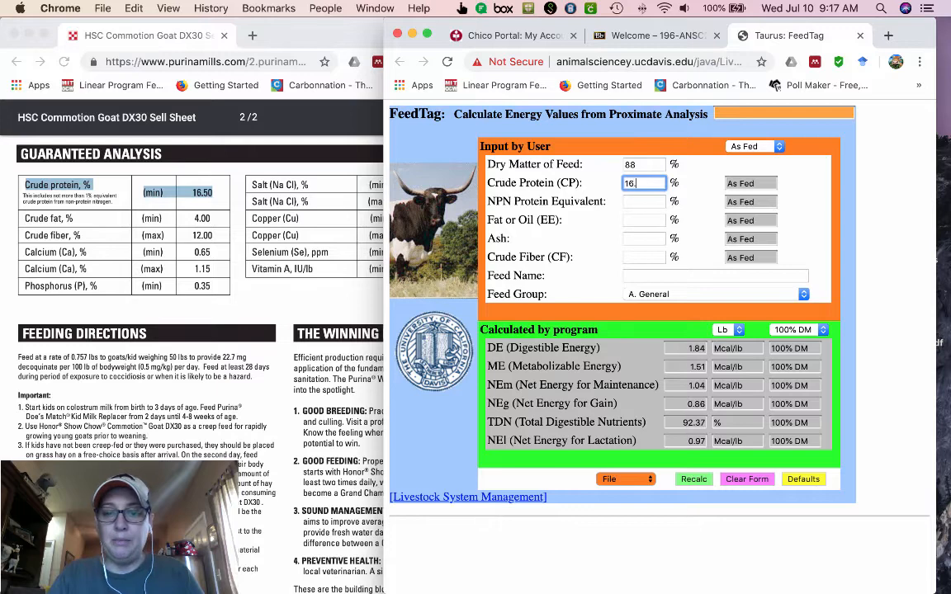
pyautogui.press('Tab')
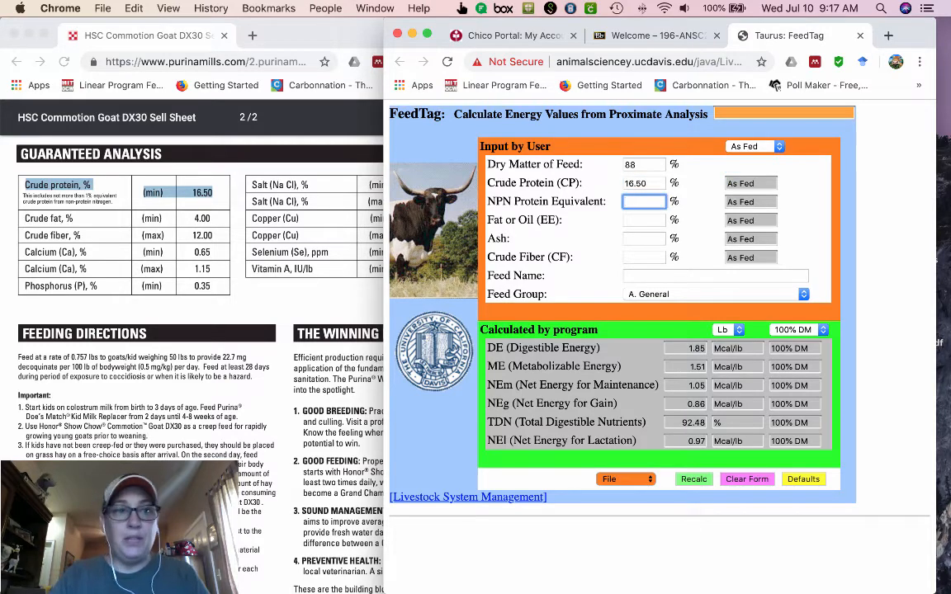
# Enter 1% for the NPN protein equivalent and 4% for fat or oil from the guaranteed analysis
pyautogui.click(306, 223)
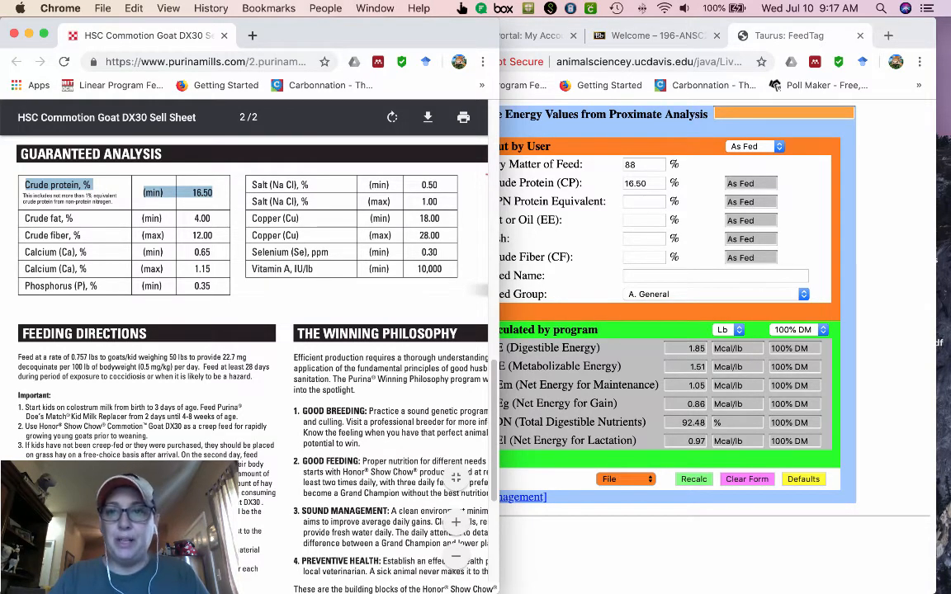
pyautogui.click(644, 202)
pyautogui.write('1')
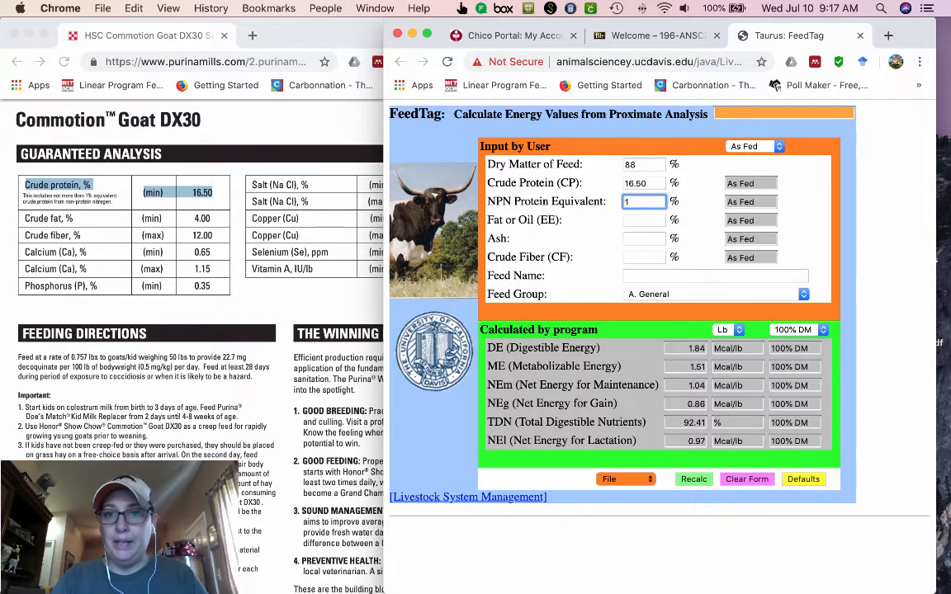
pyautogui.press('Tab')
pyautogui.press('Tab')
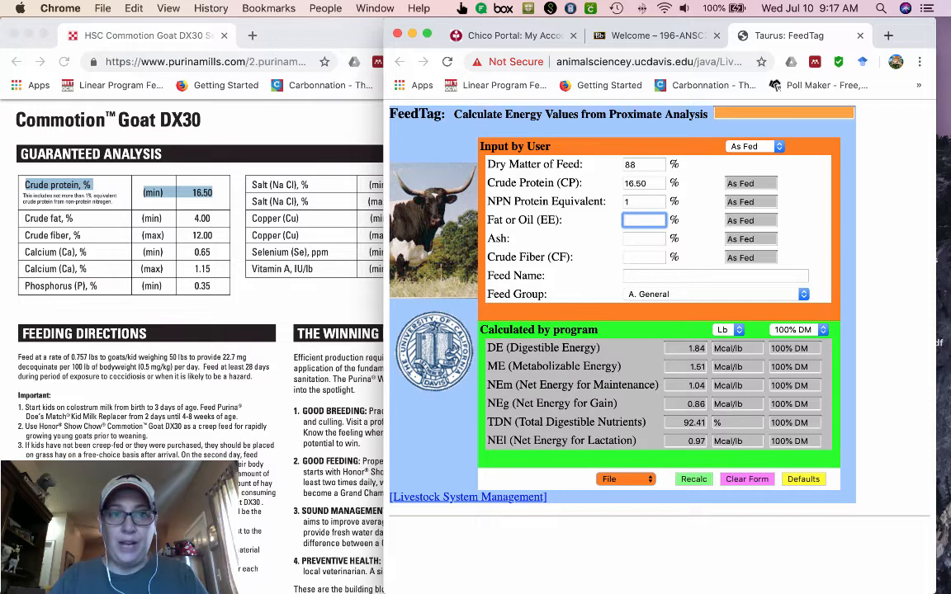
pyautogui.write('4')
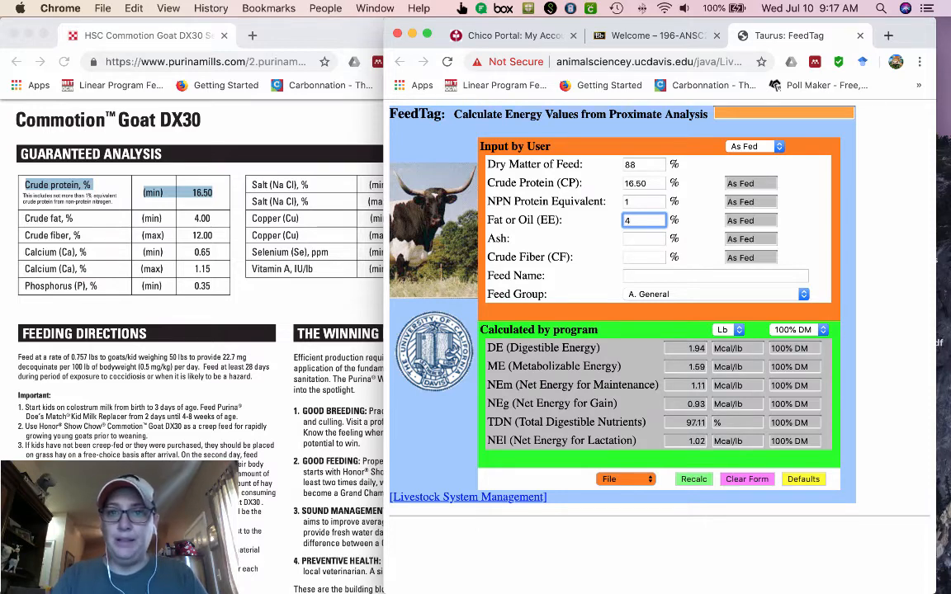
pyautogui.press('Tab')
# Leave ash blank, set crude fiber to 12%, and choose F. Energy feeds as the feed group
pyautogui.press('Tab')
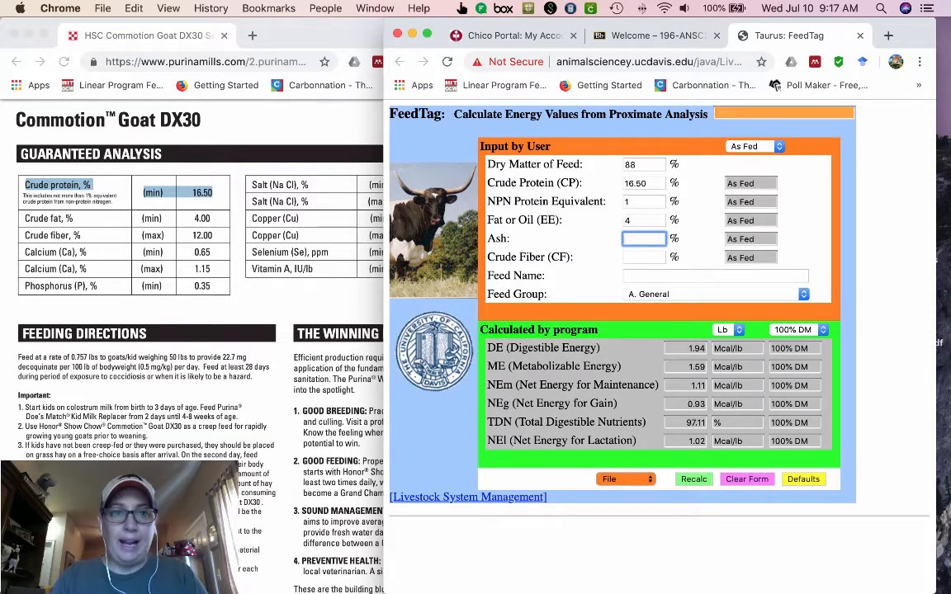
pyautogui.press('Tab')
pyautogui.press('Tab')
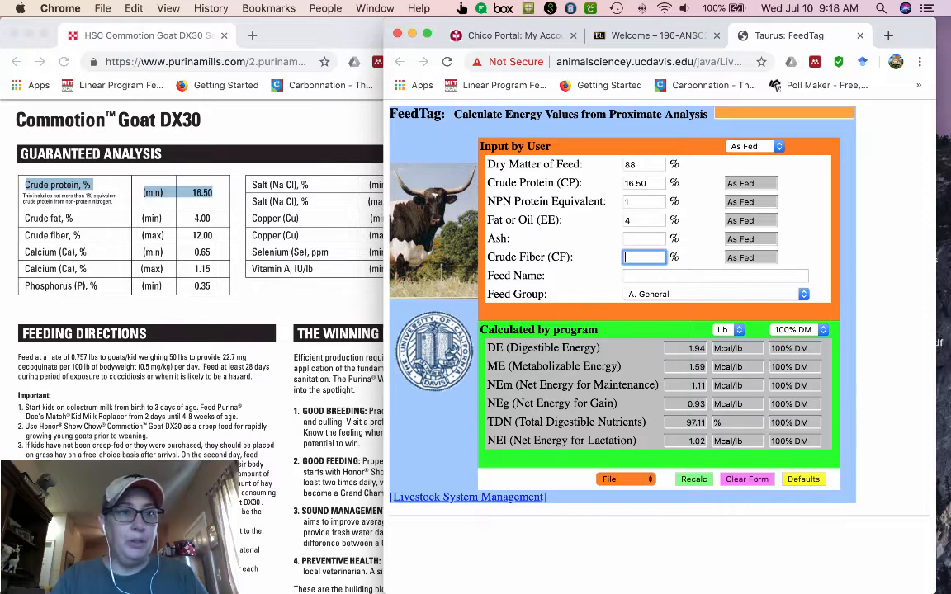
pyautogui.write('12')
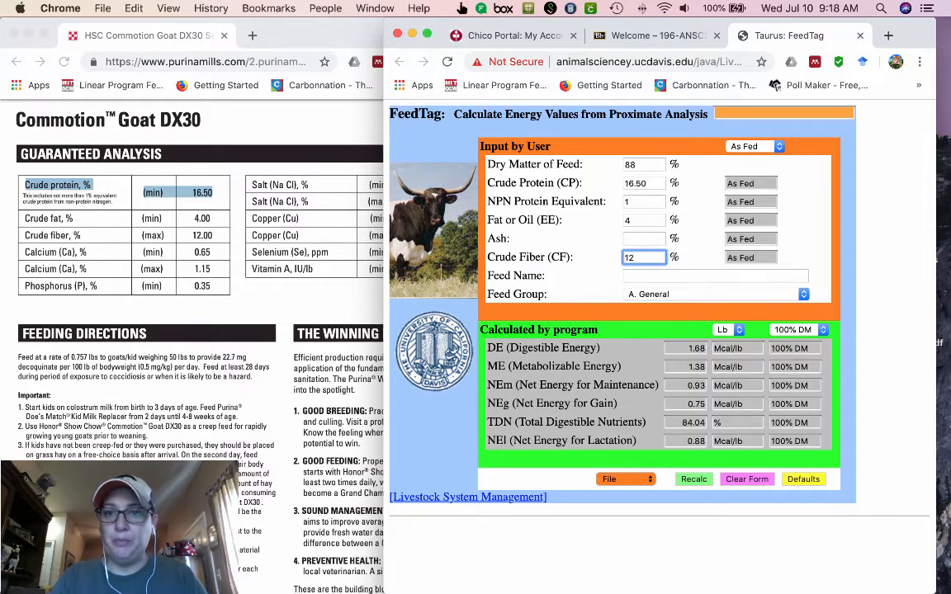
pyautogui.press('Tab')
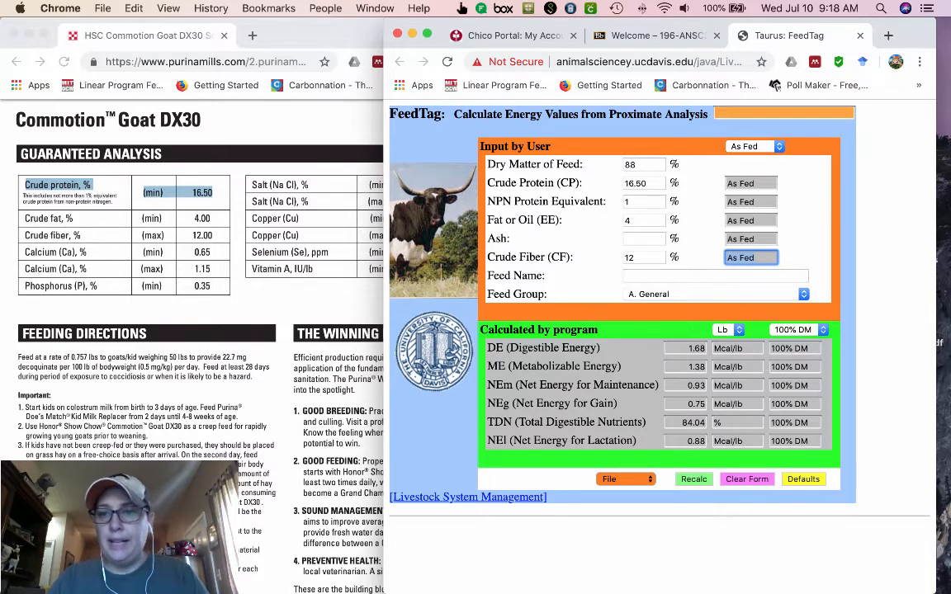
pyautogui.click(716, 294)
pyautogui.click(712, 354)
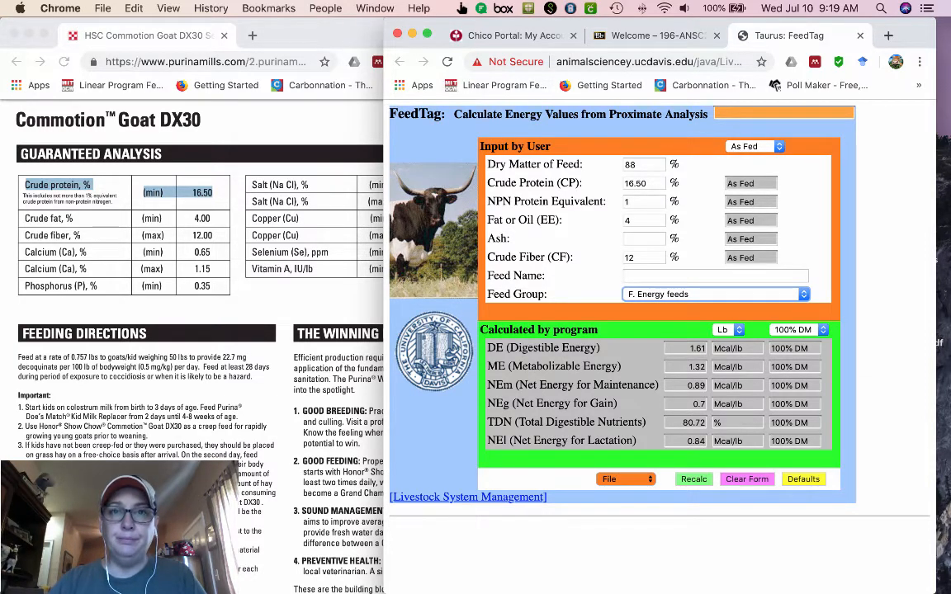
pyautogui.moveTo(565, 577)
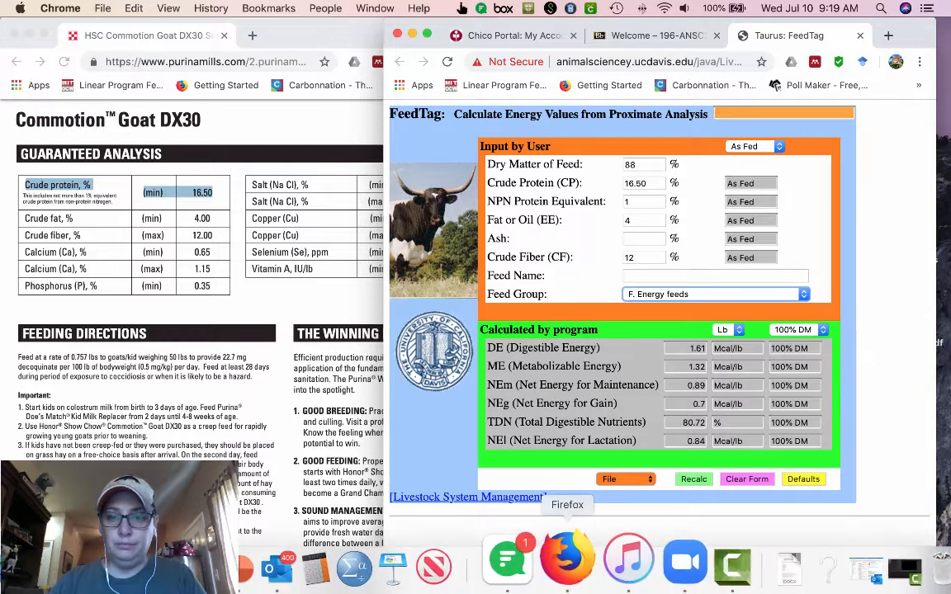
pyautogui.click(690, 557)
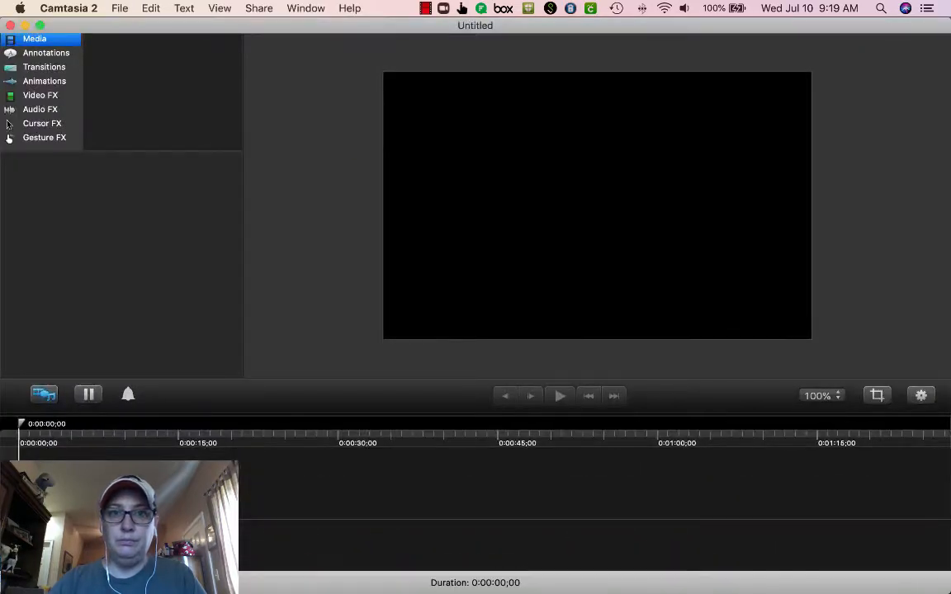